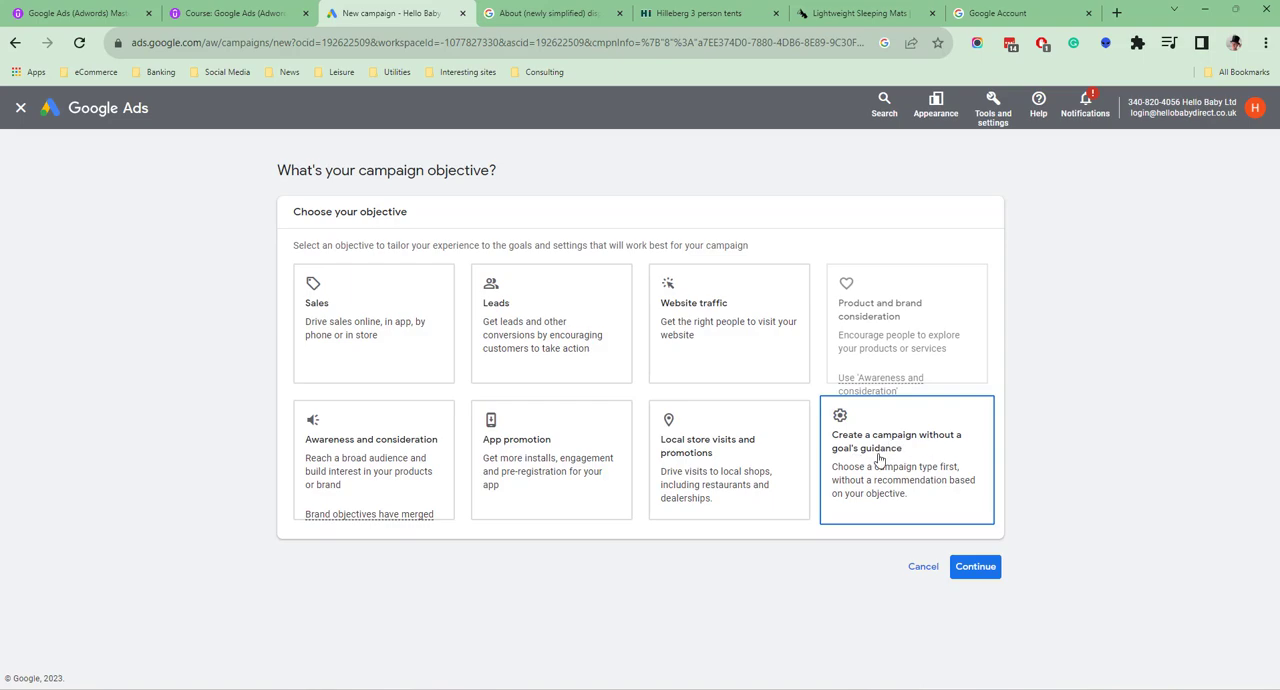
left_click(878, 462)
left_click(731, 375)
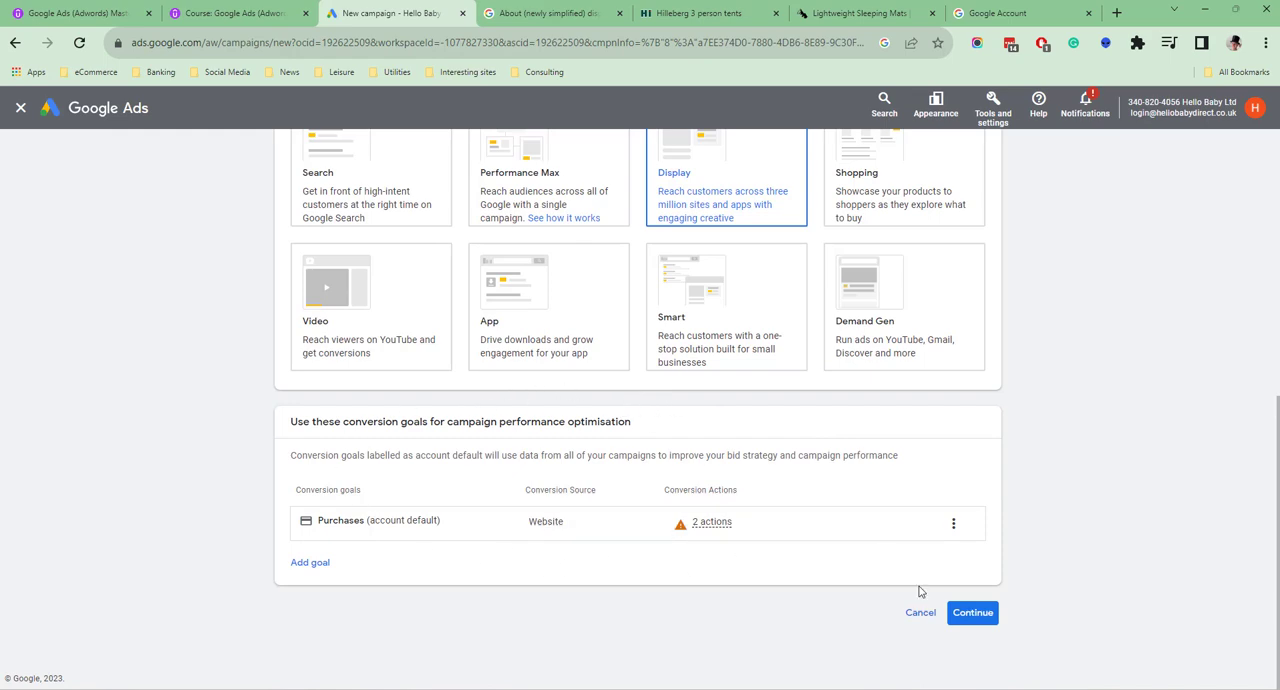
left_click(454, 397)
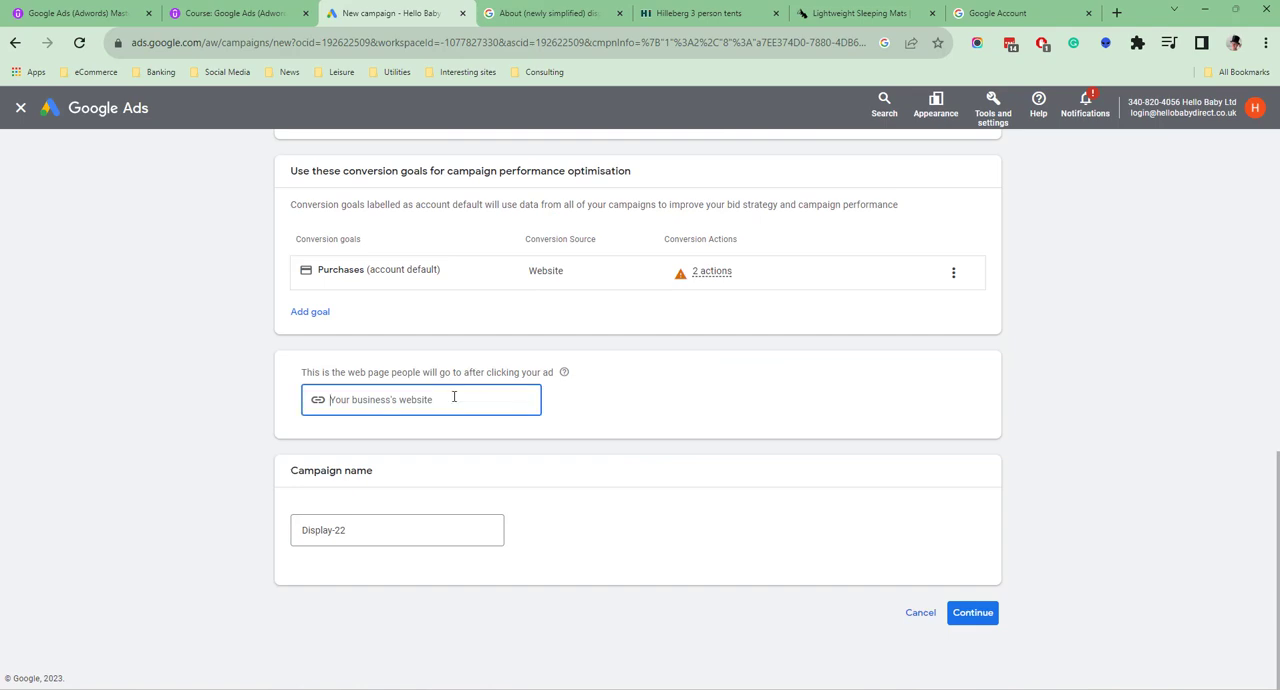
type("www.hellobabydirect.c")
type("om")
Name the campaign "UK - Display - 01" and continue to the campaign settings
left_click_drag(350, 530, 295, 519)
key("BackSpace")
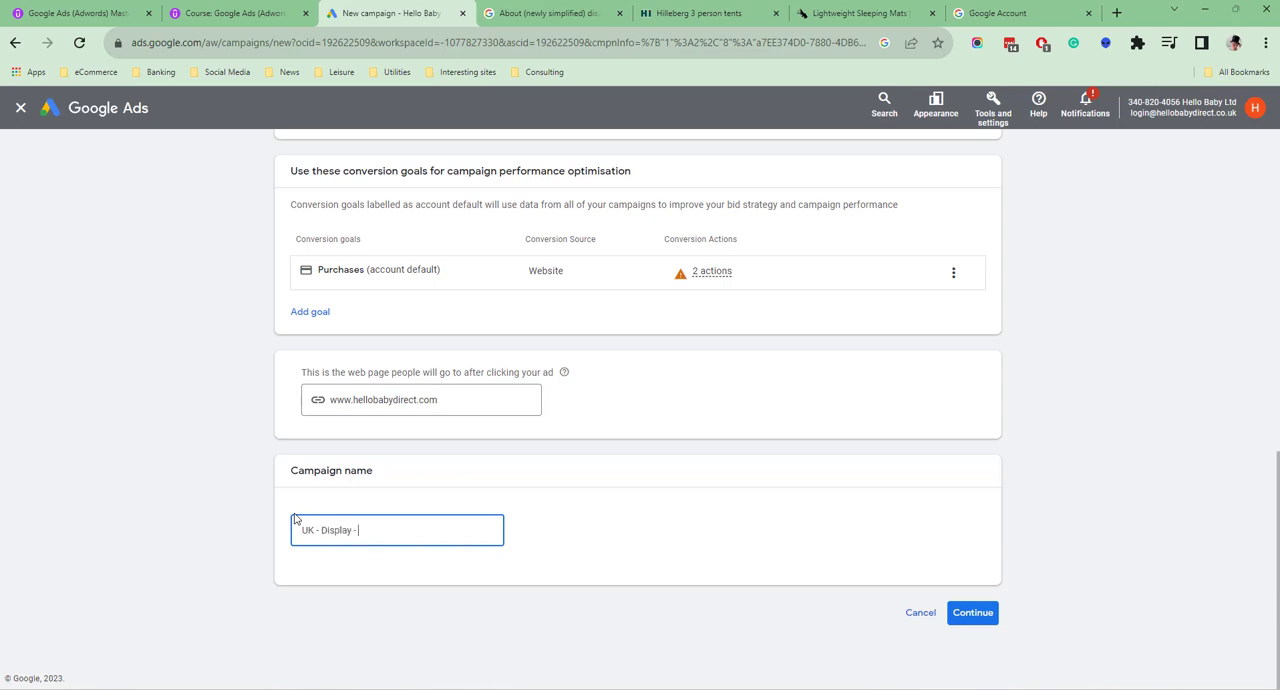
left_click(965, 614)
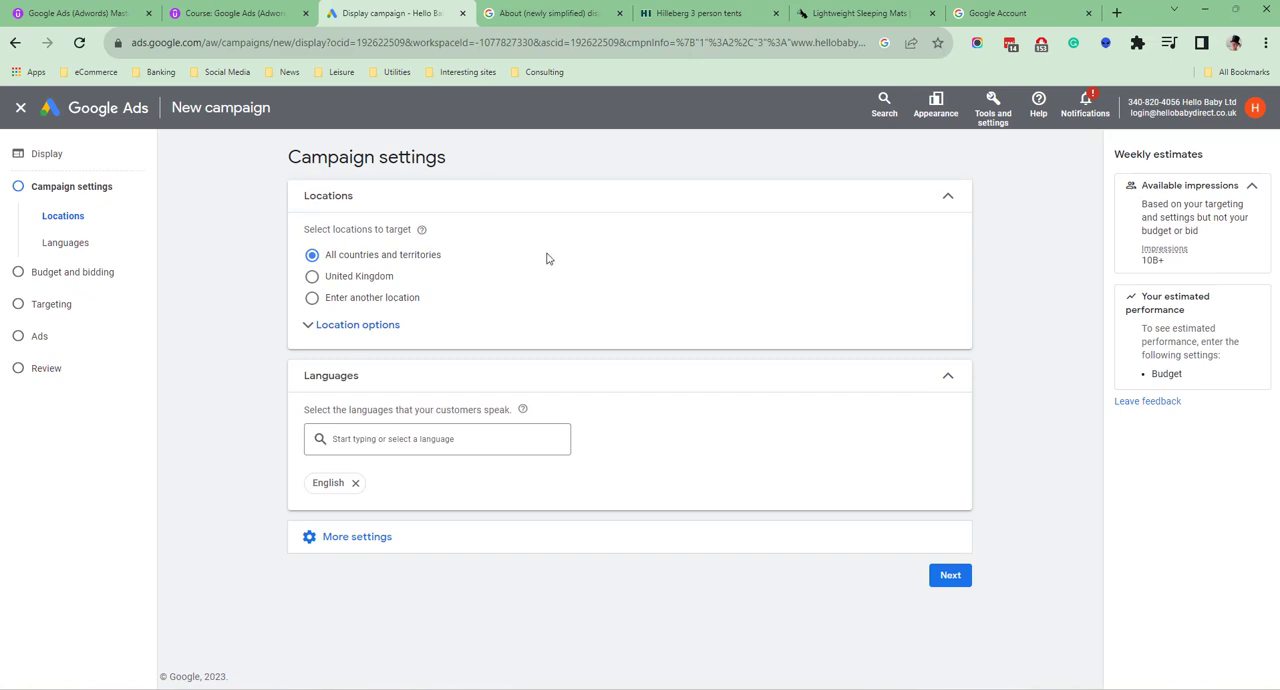
Switch the location targeting to entering another location and expand the location options
left_click(312, 280)
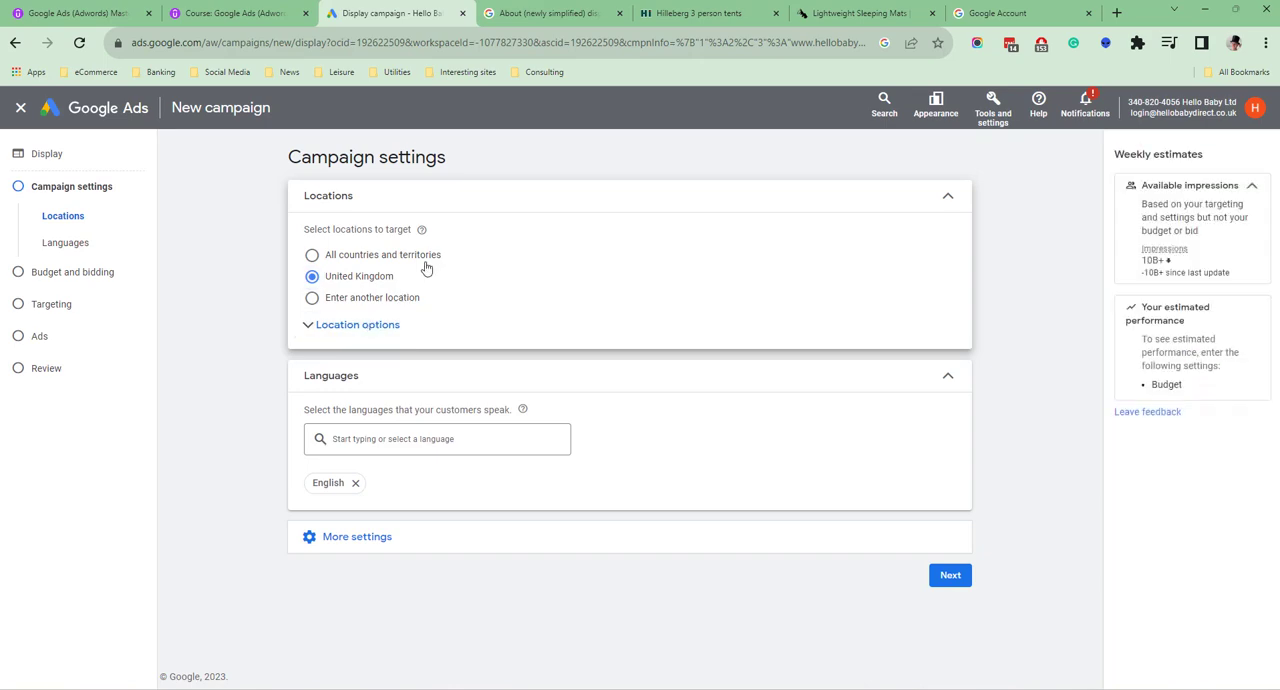
left_click(312, 298)
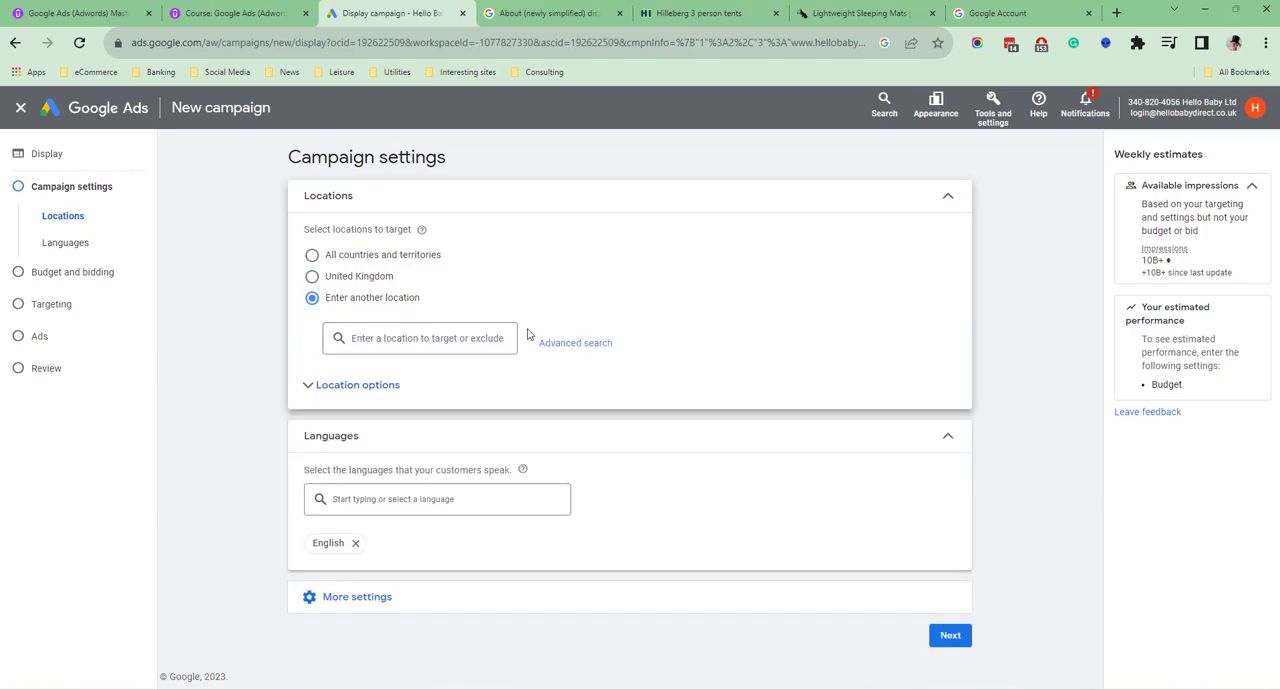
left_click(381, 390)
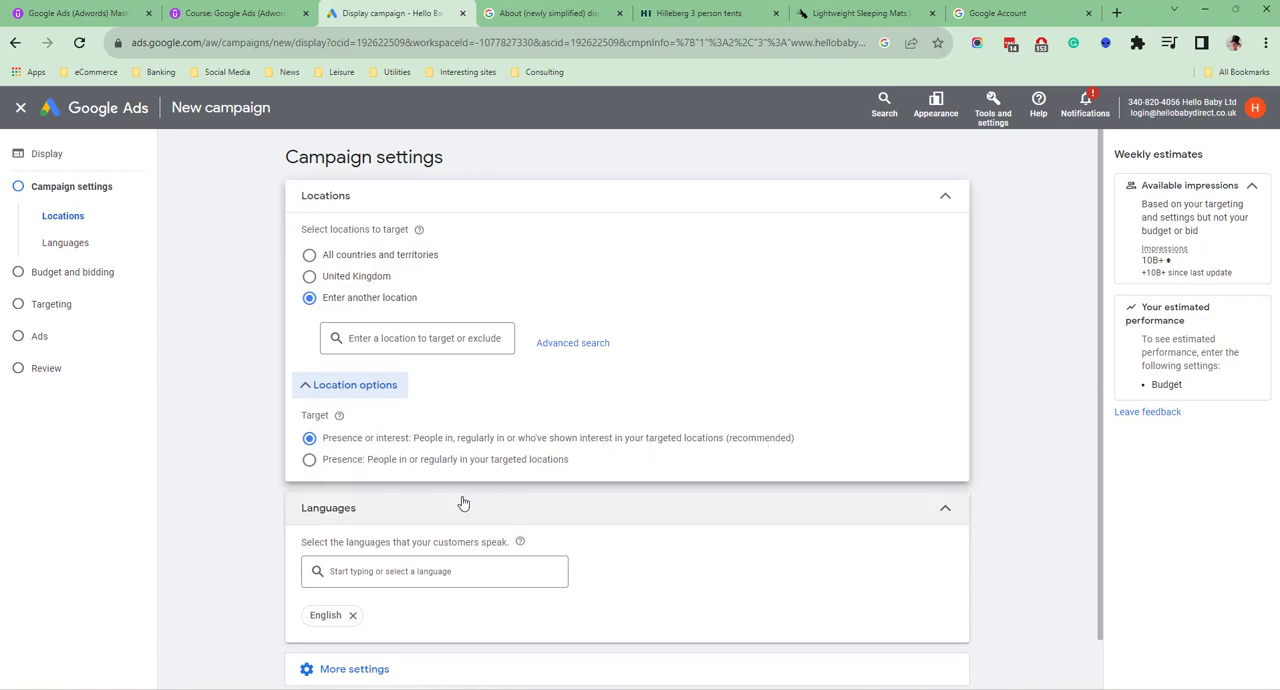
scroll(460, 520, "down", 1)
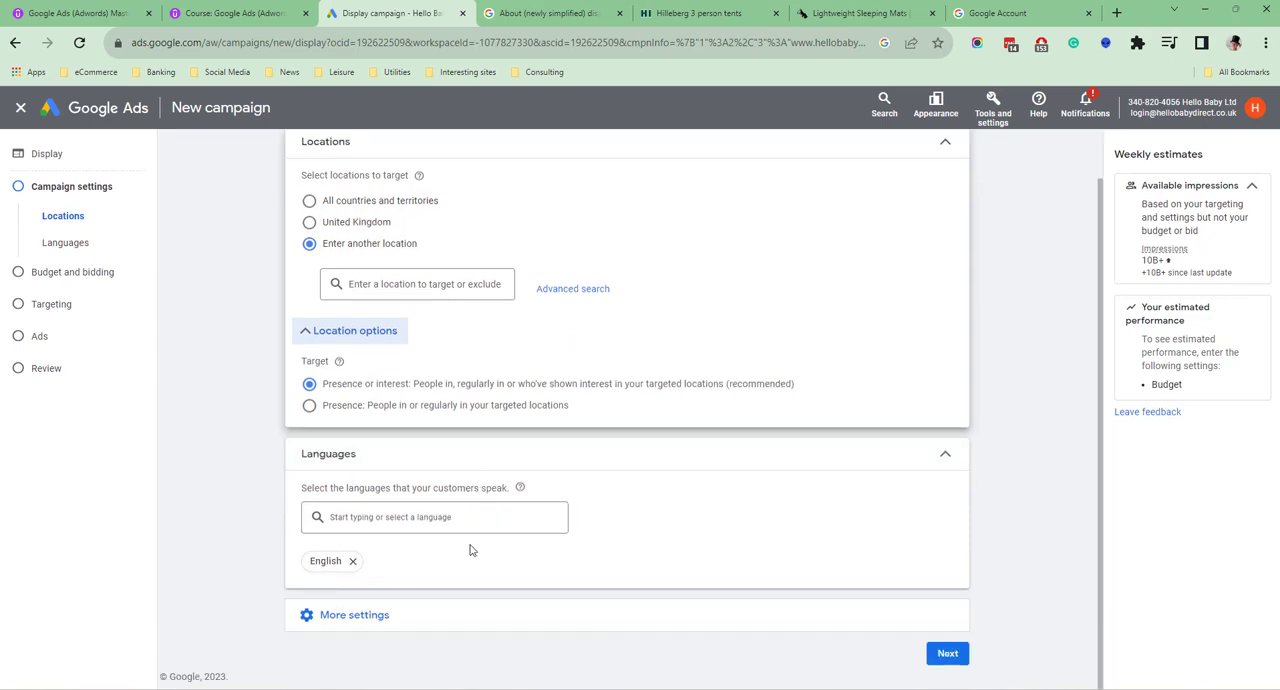
Enable the dynamic ads feed for personalised ads, using the first Hello Baby data feed with no product filters
left_click(362, 616)
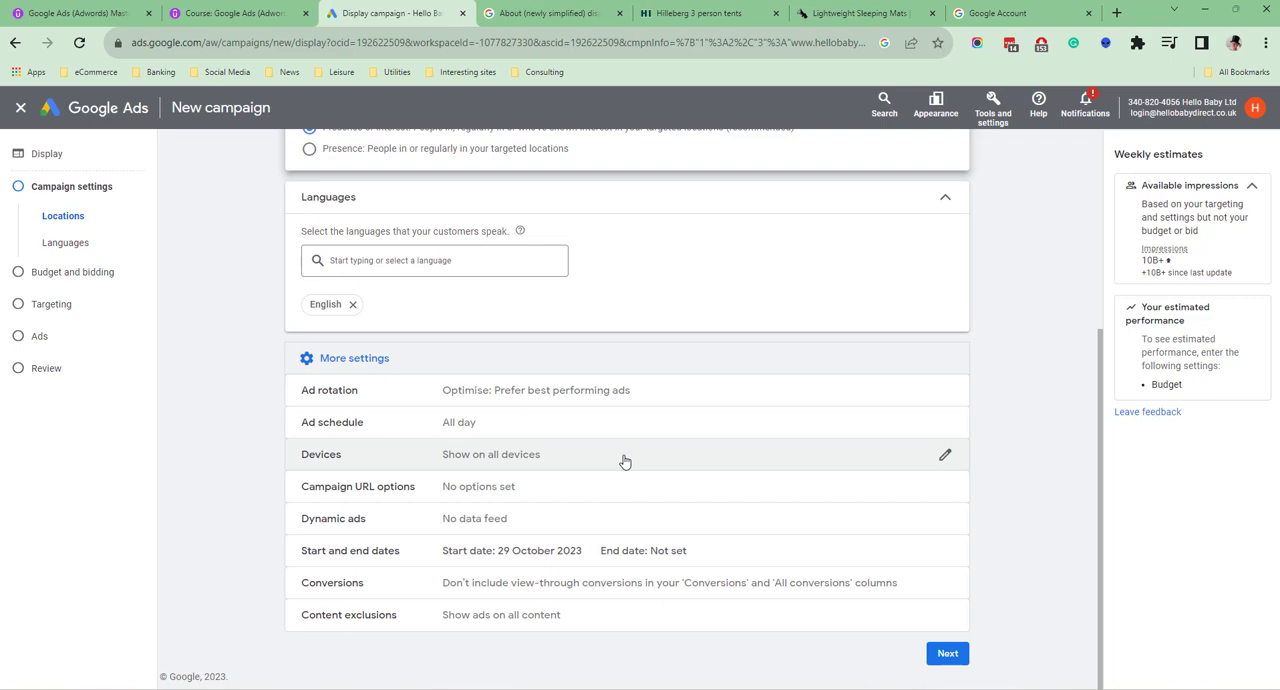
left_click(488, 523)
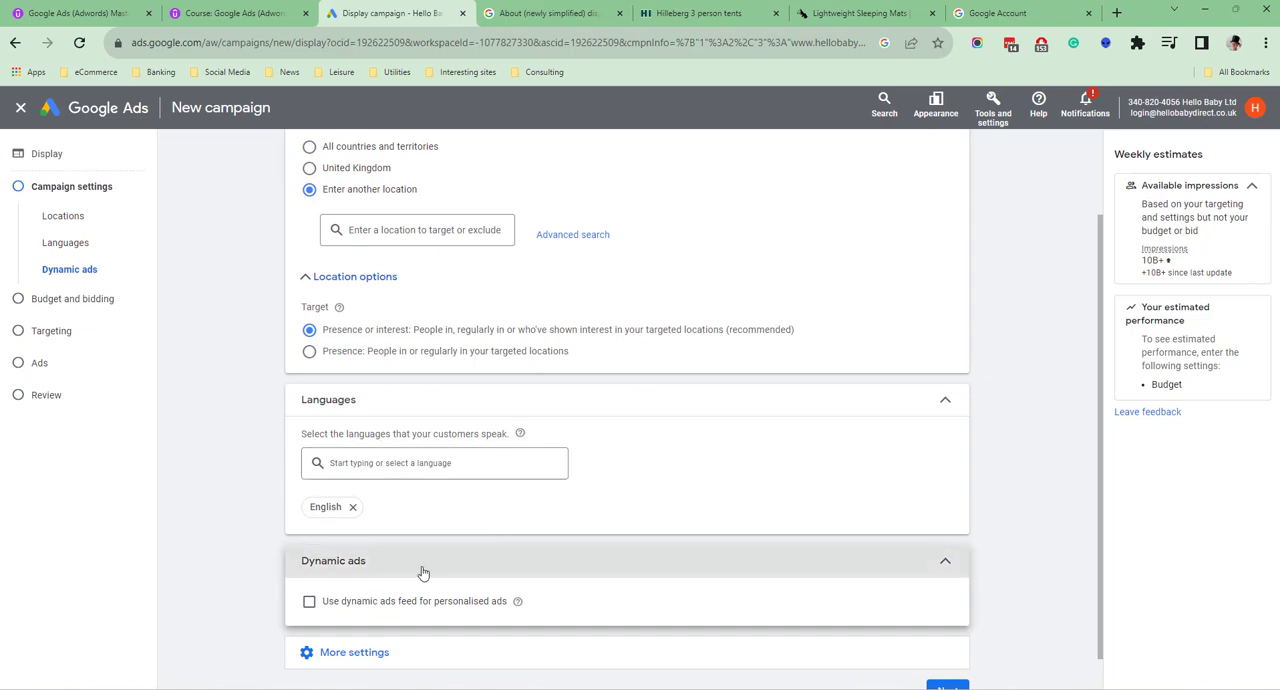
scroll(422, 572, "down", 1)
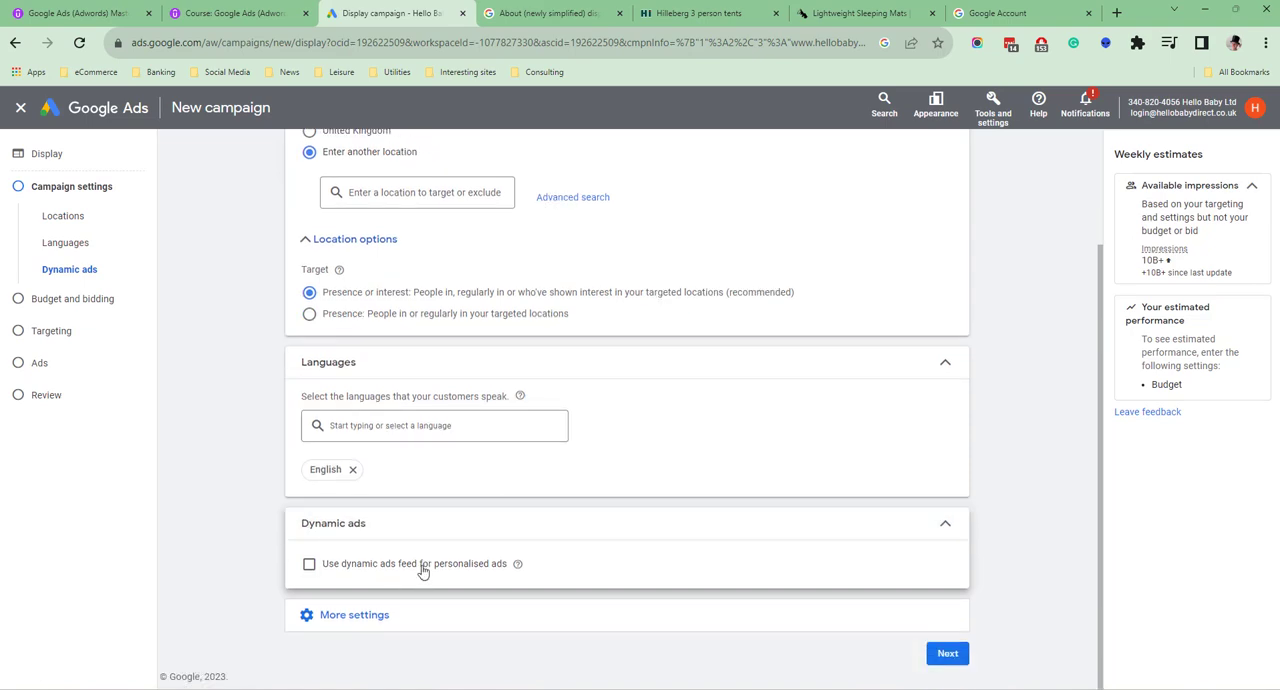
left_click(308, 566)
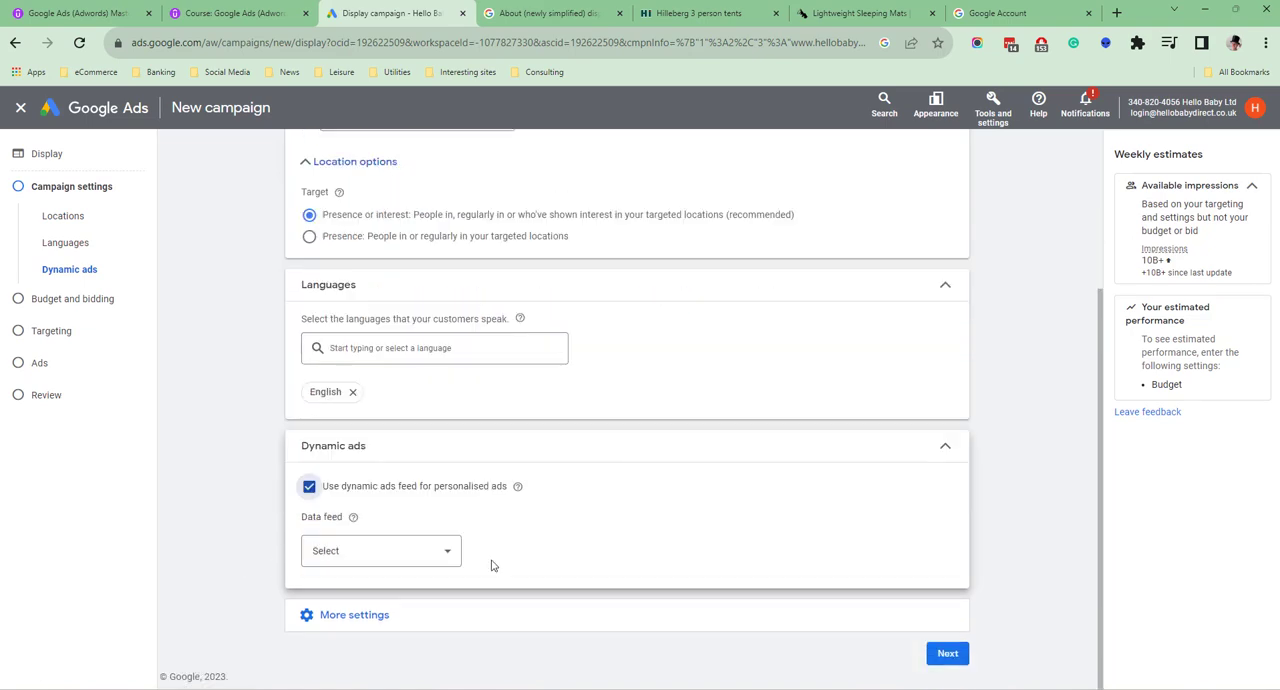
left_click(432, 553)
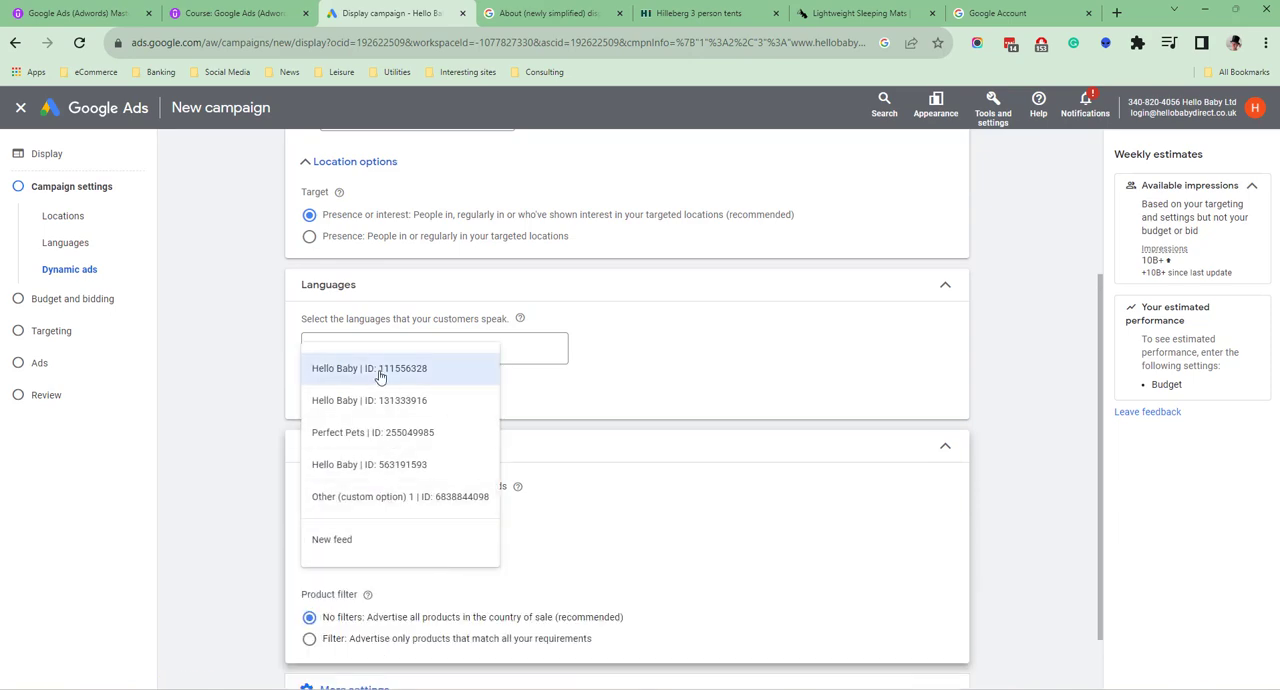
left_click(423, 292)
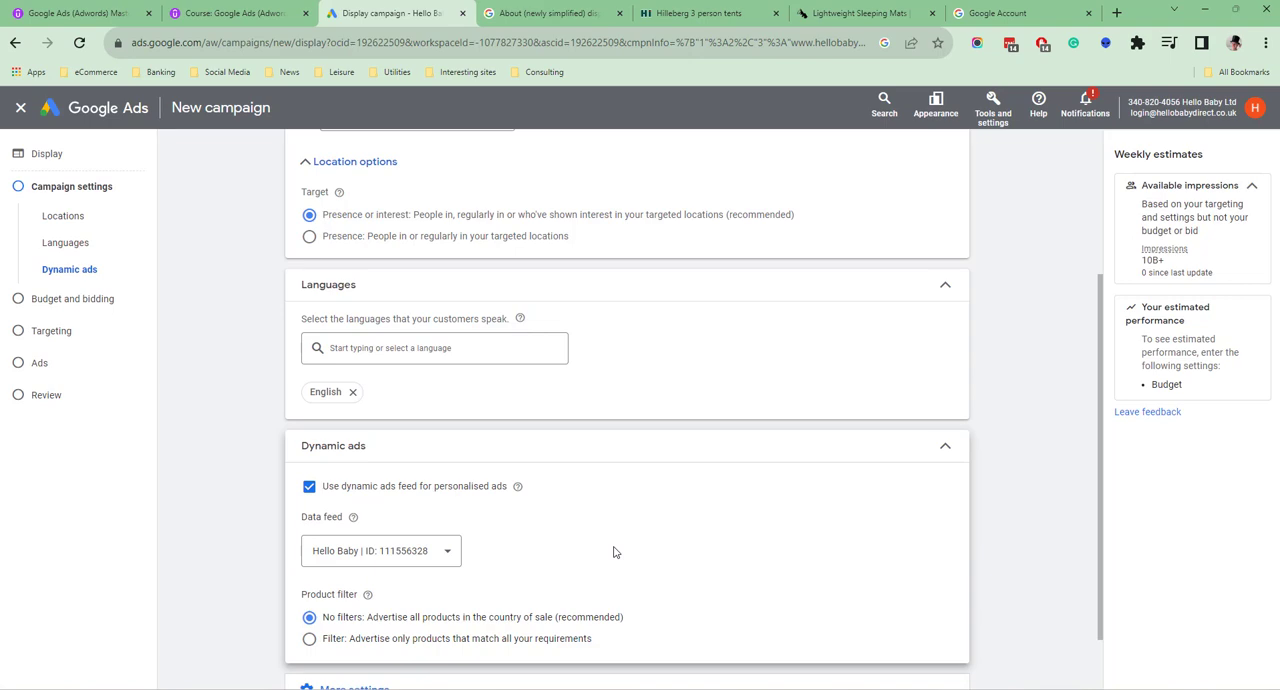
scroll(616, 552, "down", 1)
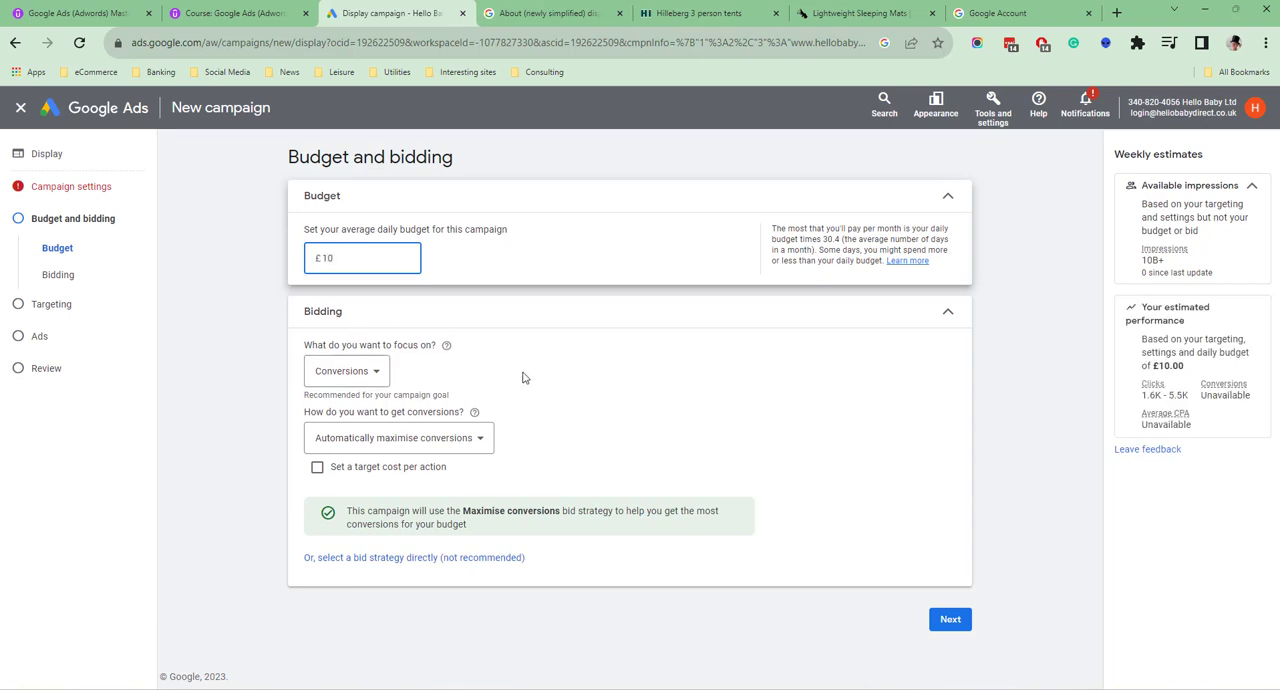
Set the average daily budget to £10 and keep the bidding focus on Conversions
left_click(455, 372)
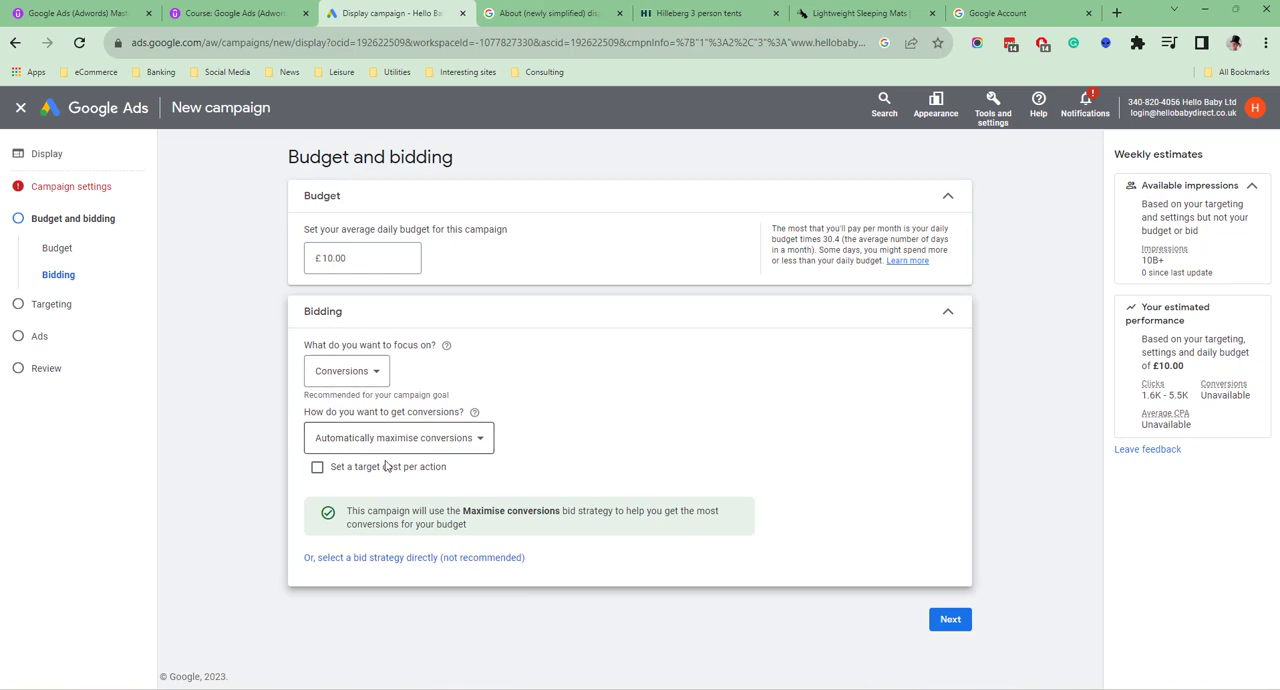
left_click(368, 372)
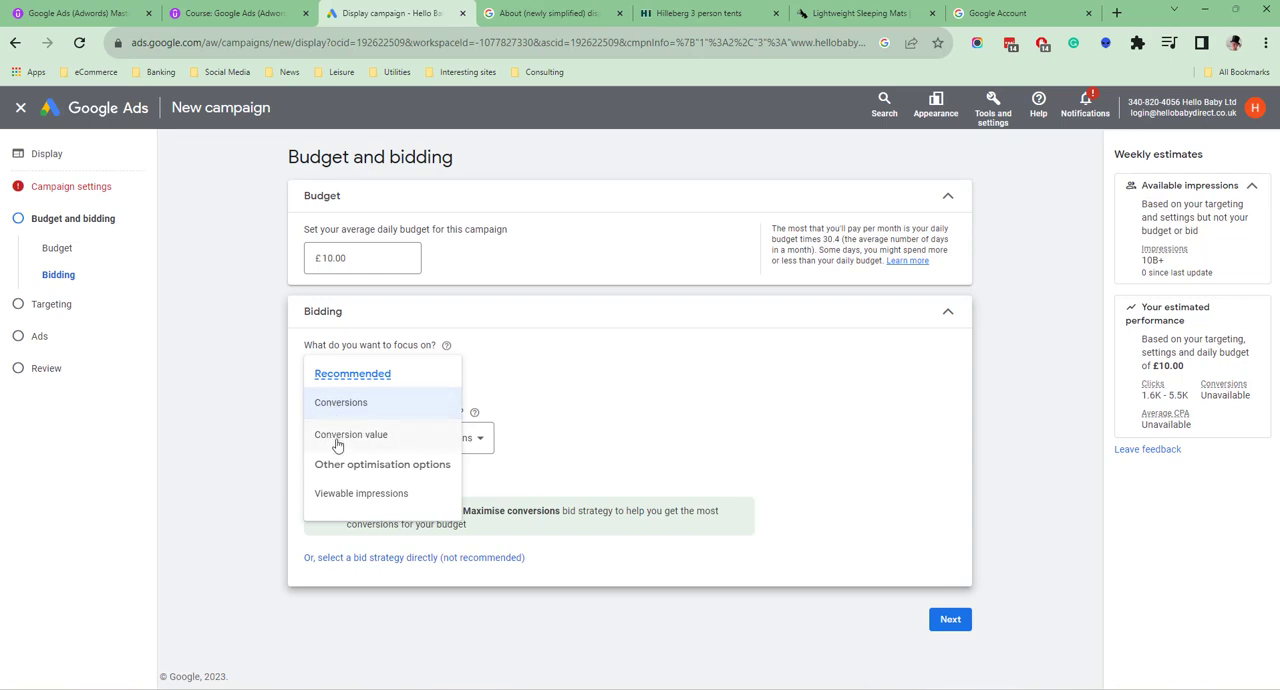
left_click(350, 402)
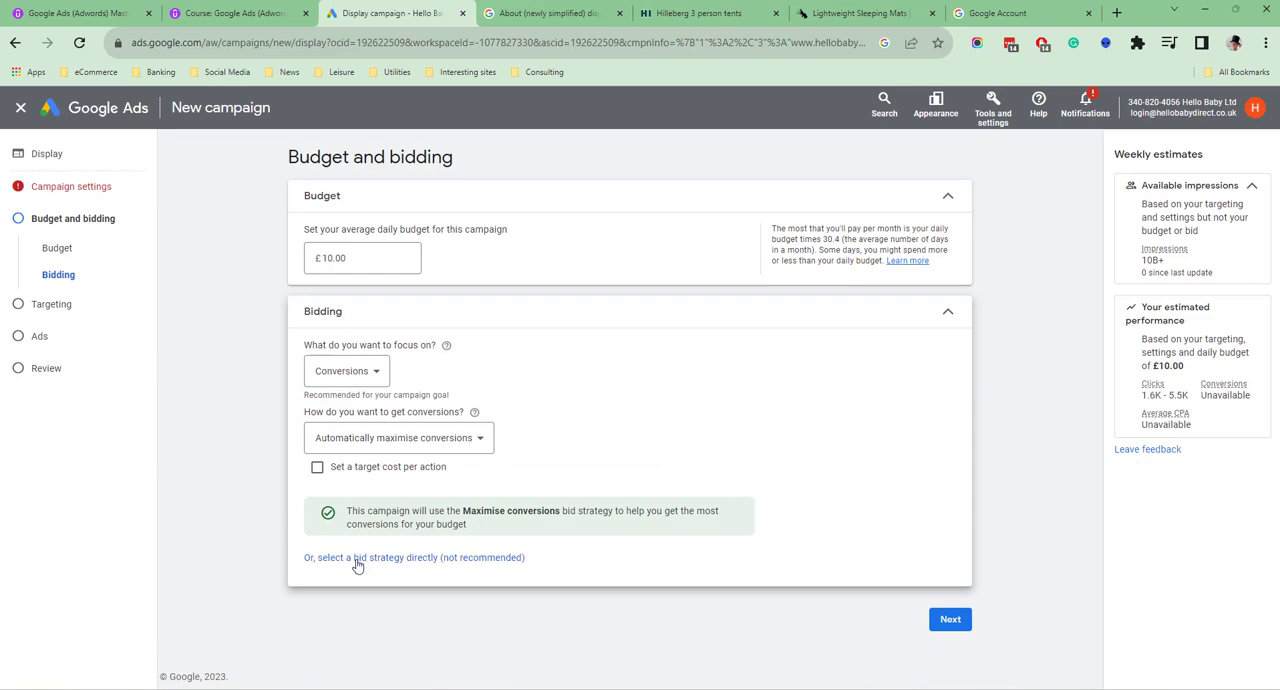
left_click(427, 565)
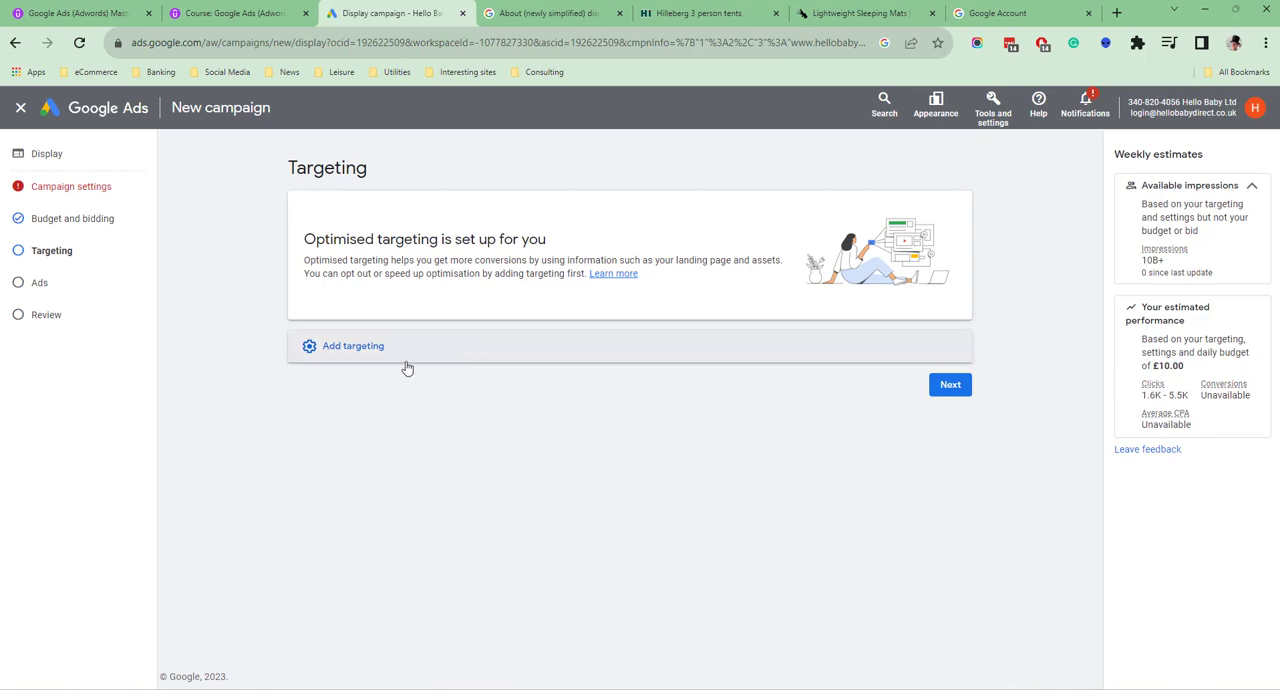
Show the additional targeting types and continue to ad creation without adding any targeting
left_click(336, 346)
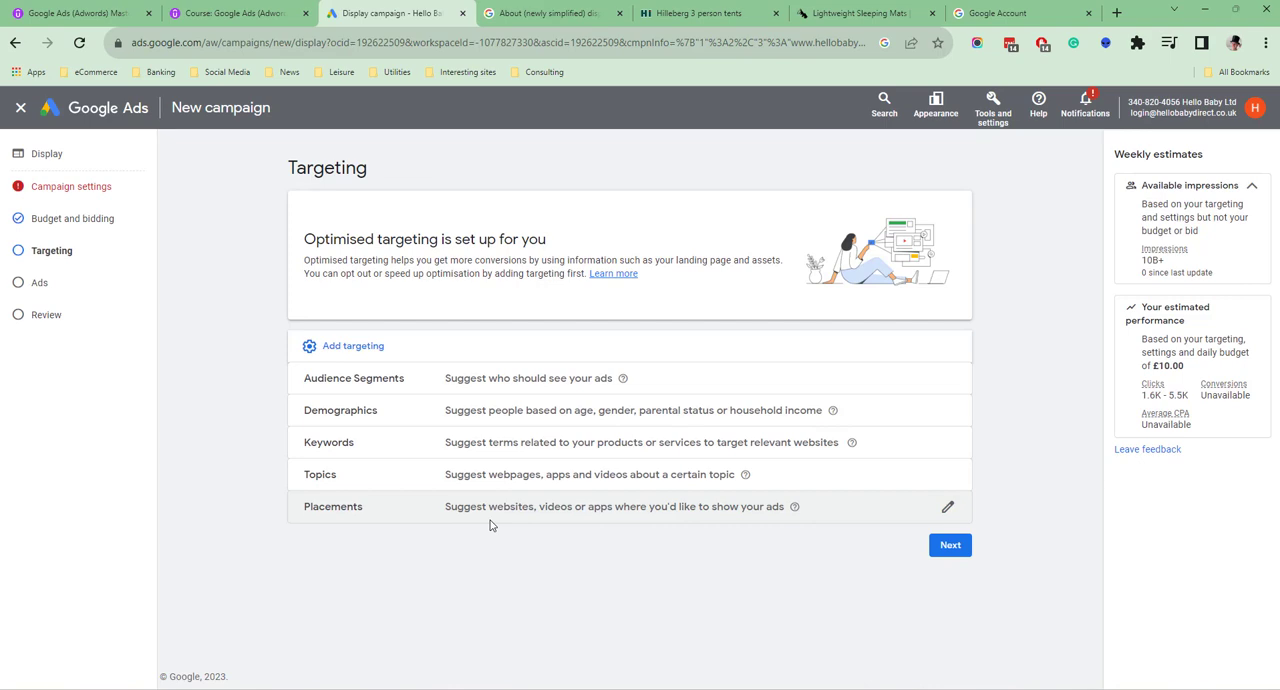
left_click(945, 553)
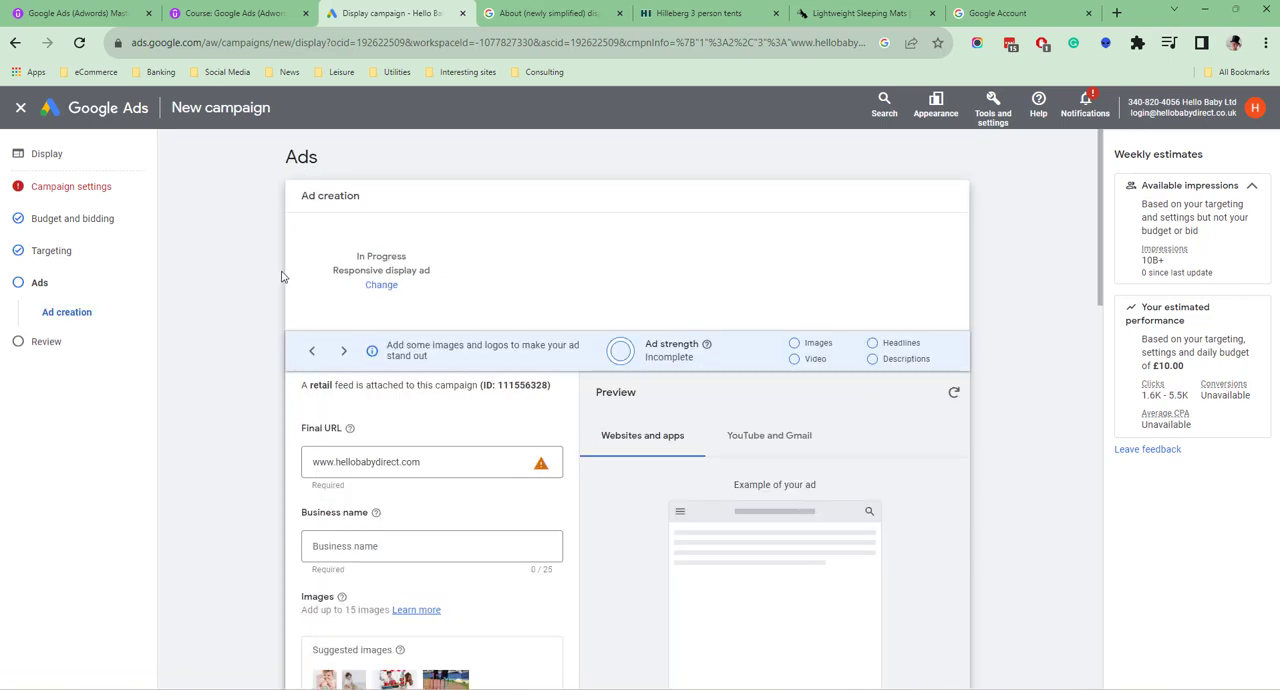
Enter "Hello Baby" as the business name of the responsive display ad
scroll(437, 400, "down", 2)
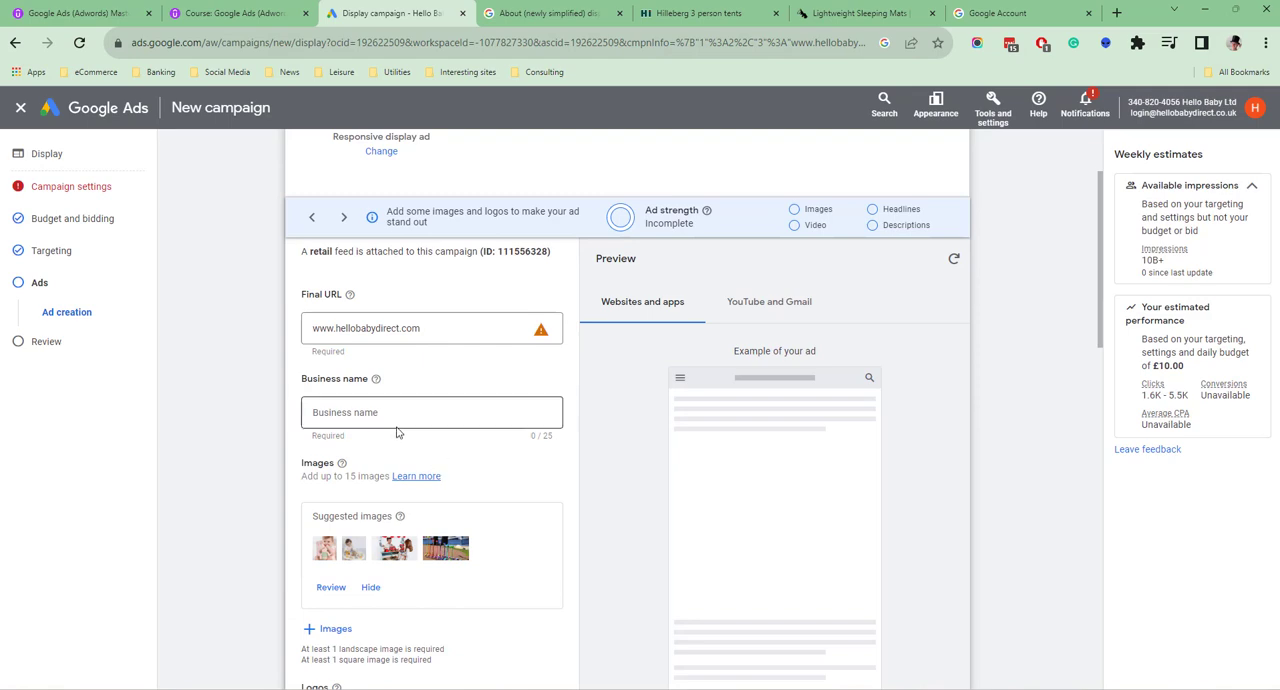
scroll(470, 410, "down", 1)
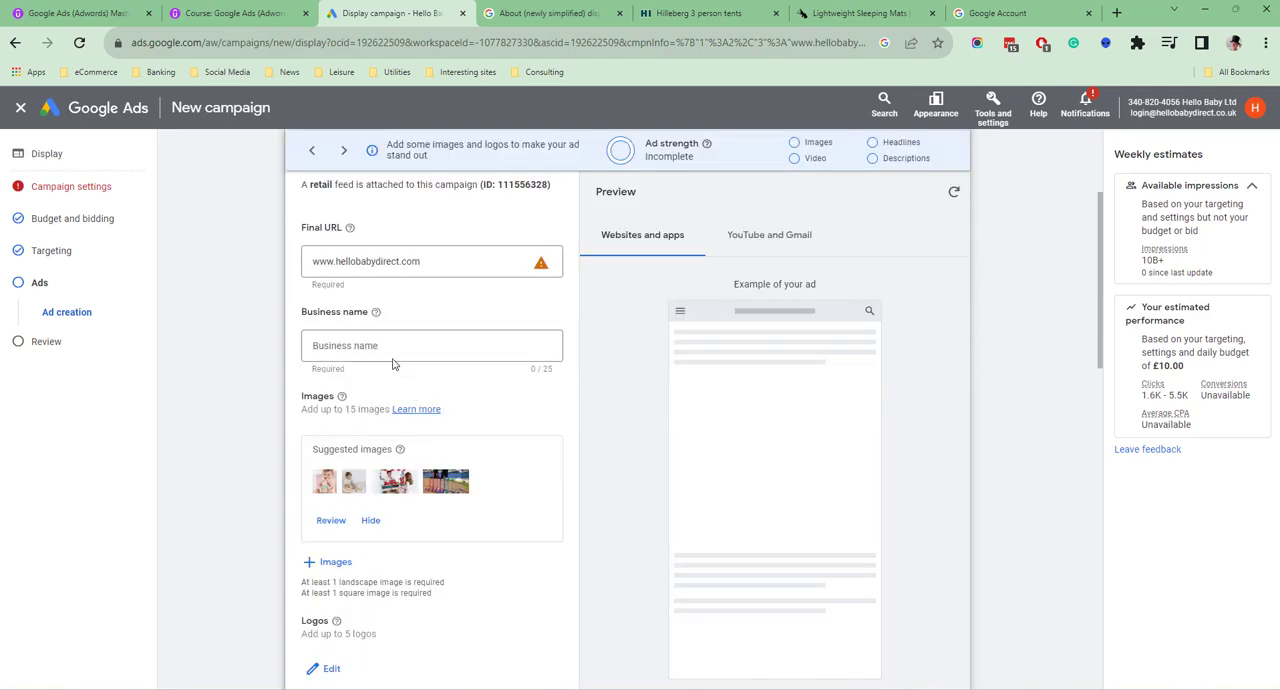
left_click(397, 345)
type("Hello Baby")
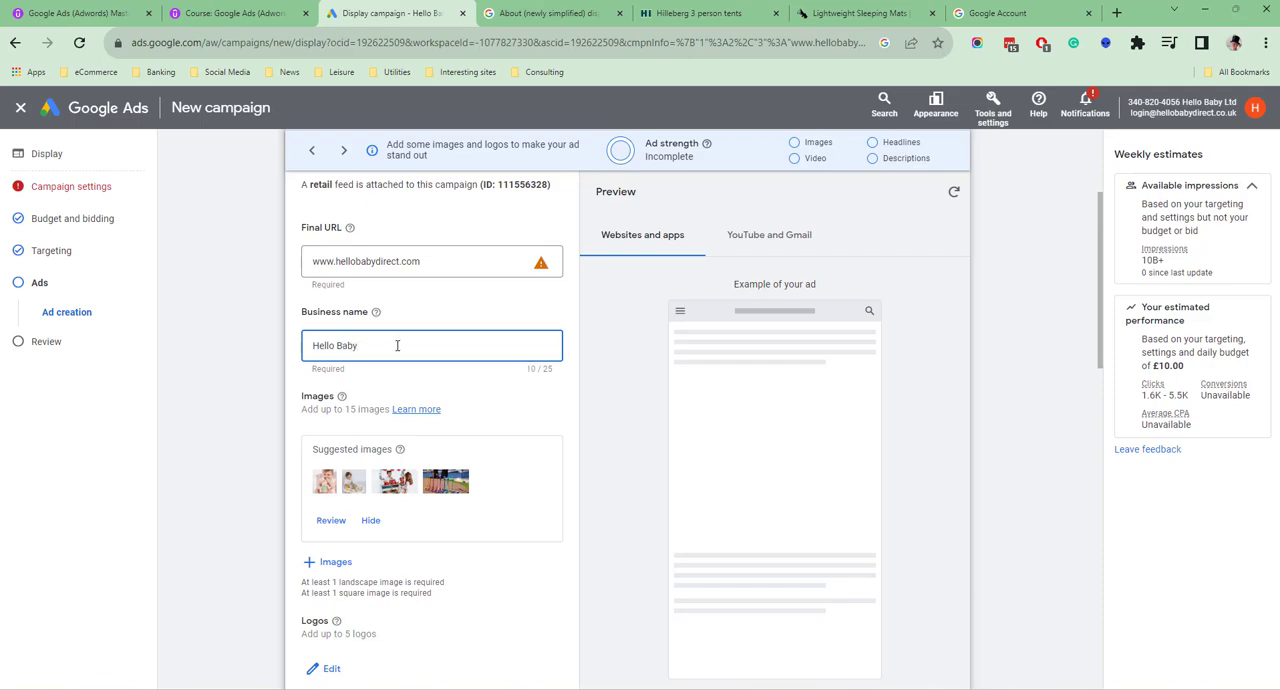
scroll(397, 345, "down", 2)
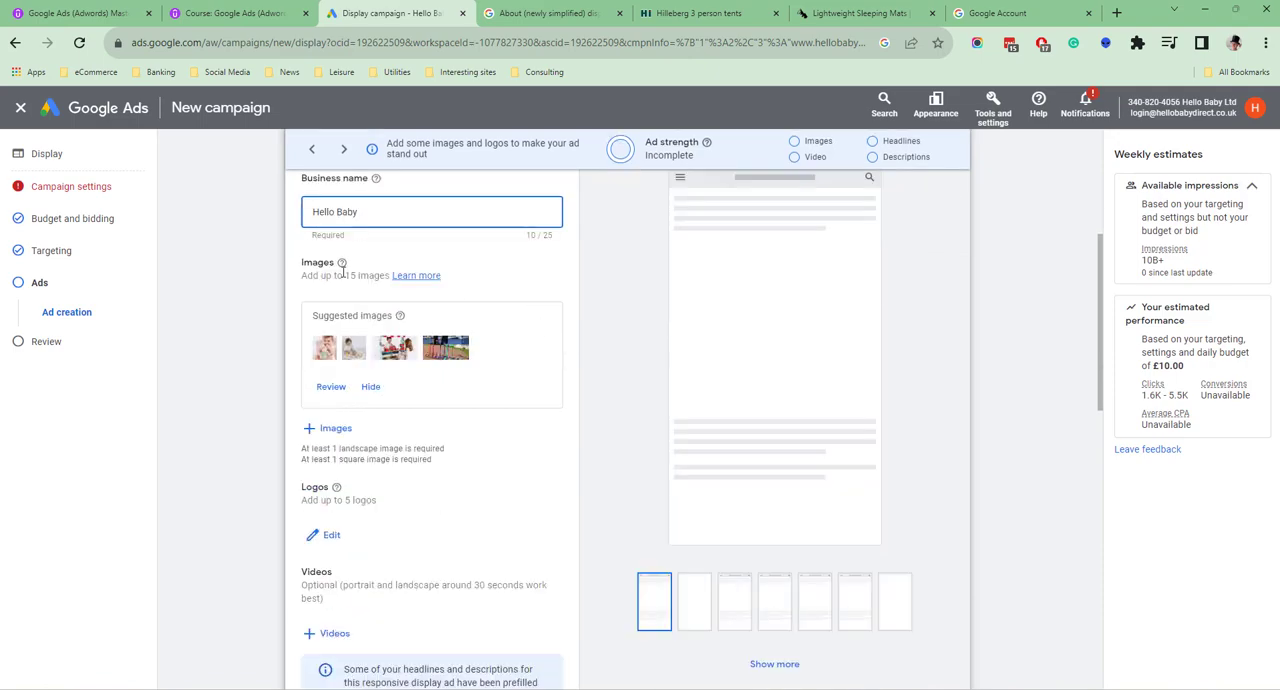
Add the suggested headlines "Hello Baby Direct" and "Hello Baby" to the ad
scroll(447, 455, "down", 1)
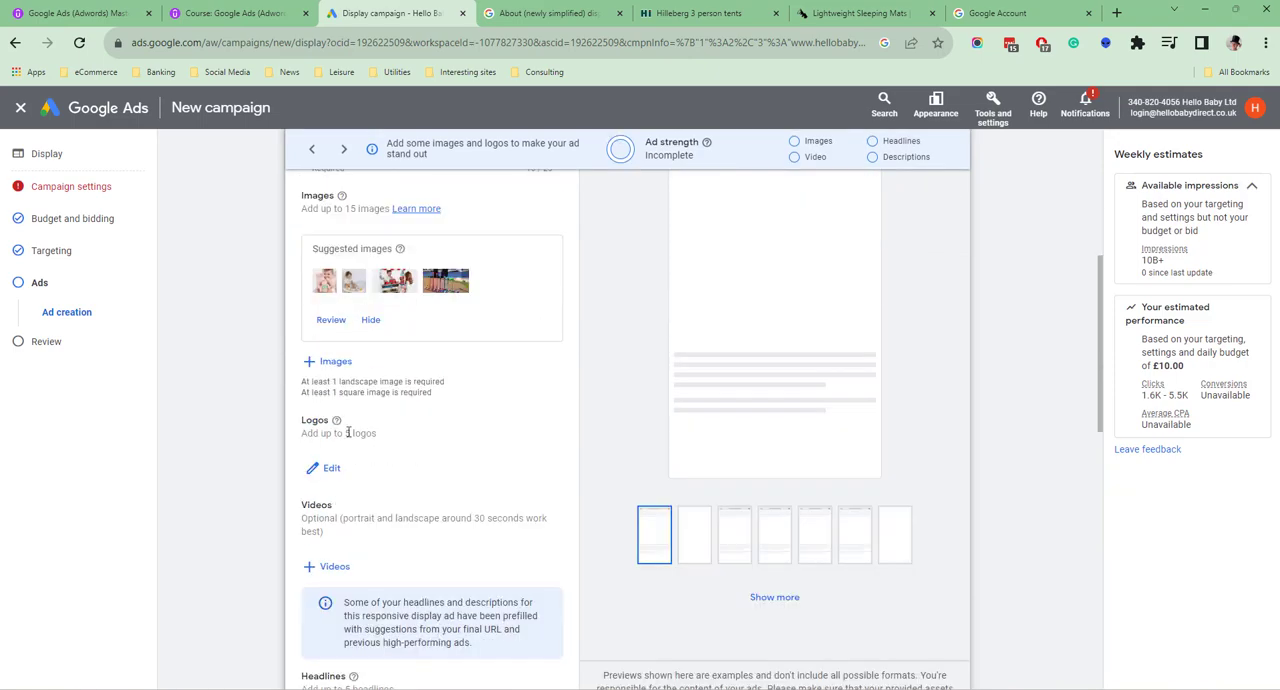
scroll(391, 434, "down", 2)
scroll(369, 469, "down", 2)
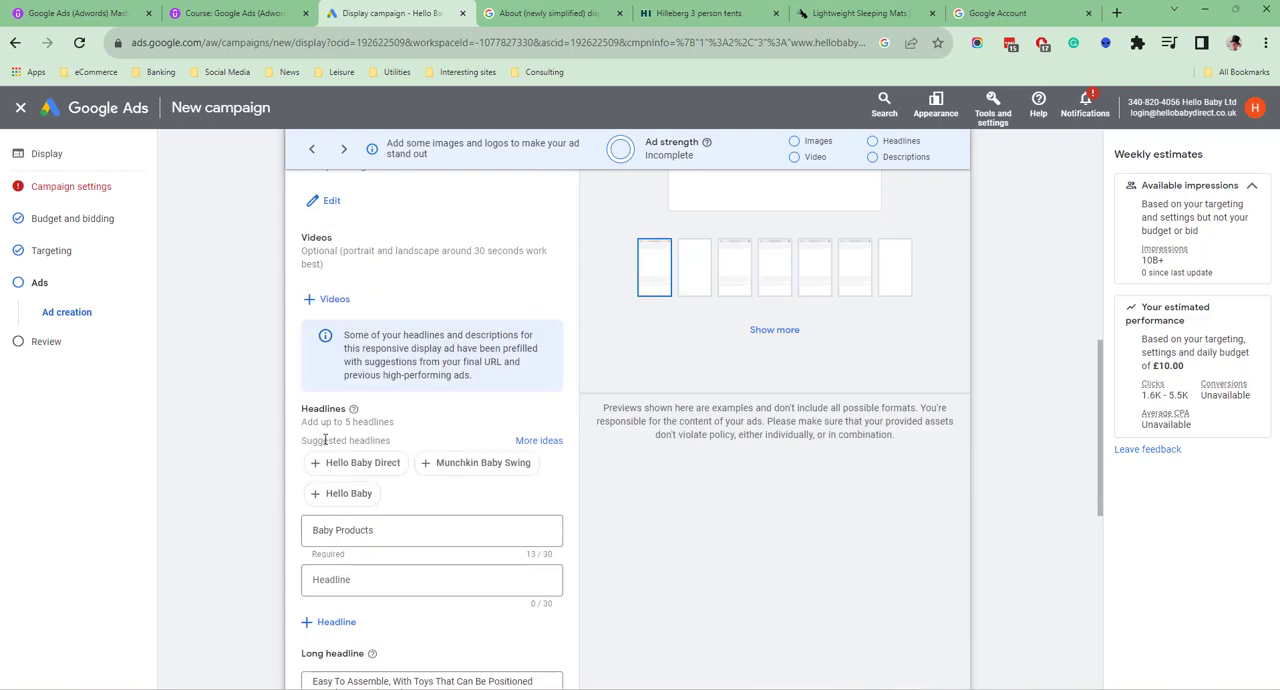
left_click(367, 478)
left_click(455, 465)
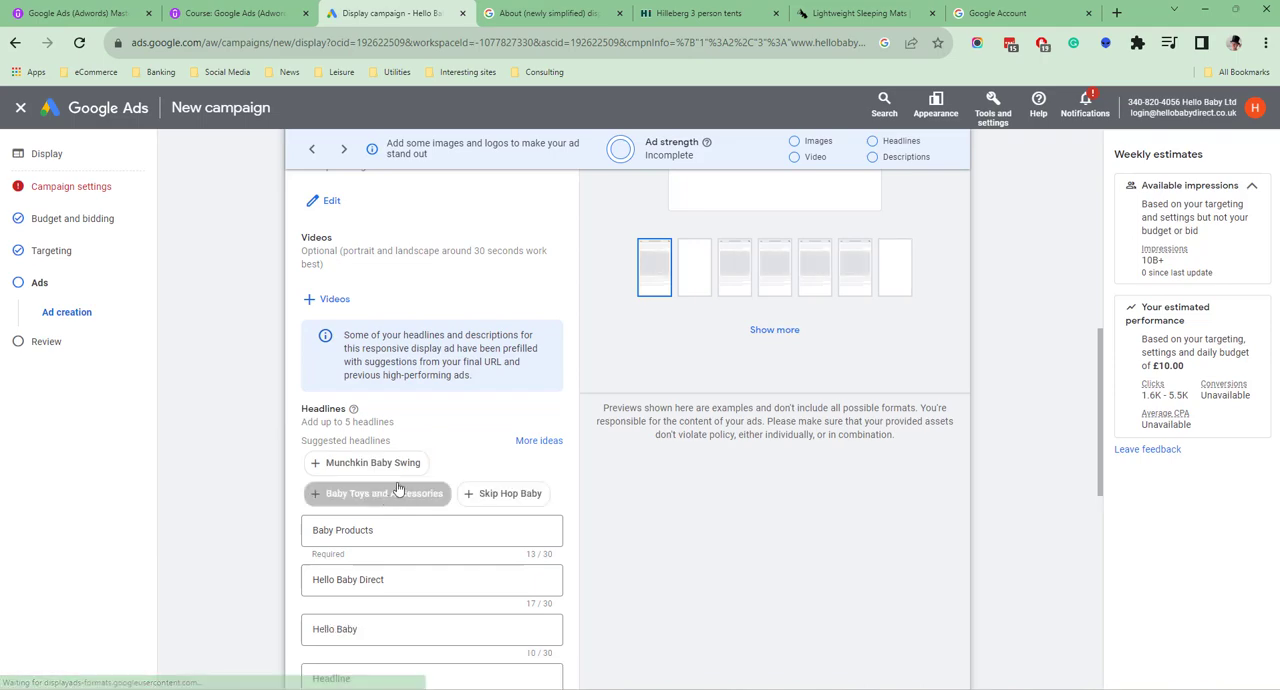
scroll(390, 500, "down", 4)
left_click(330, 492)
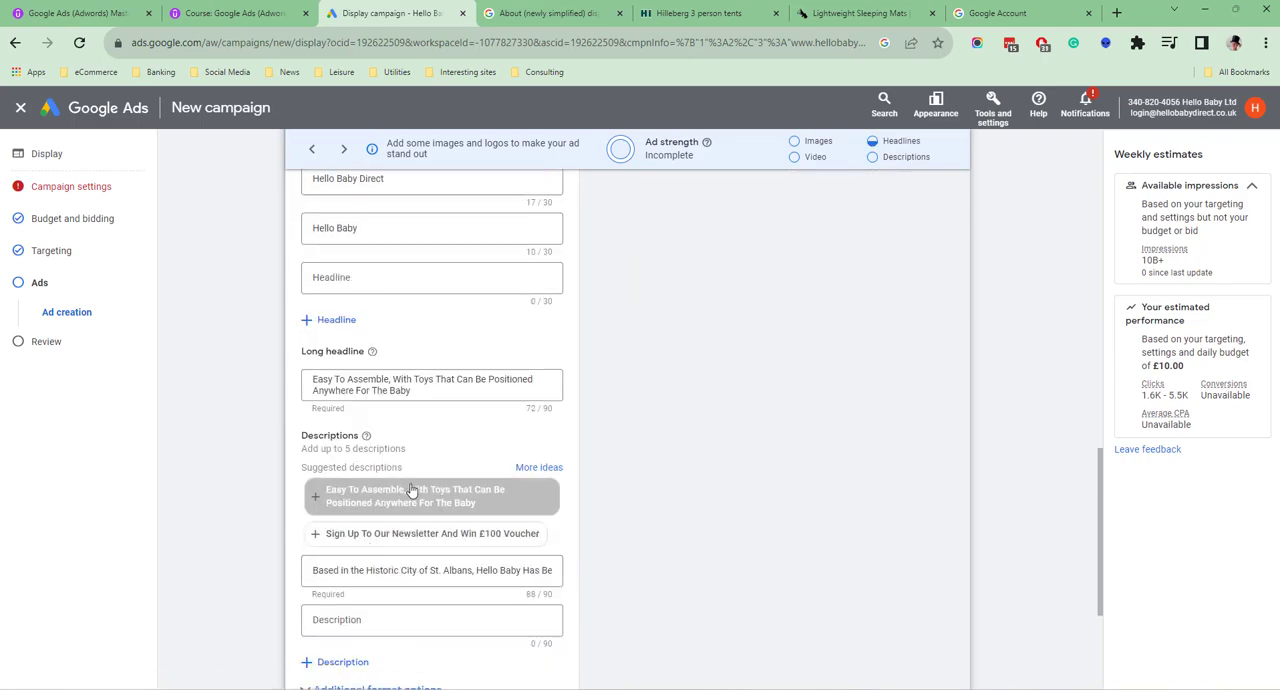
Add the suggested assembly and £100 voucher newsletter descriptions to the ad, and continue to the campaign review
left_click(424, 492)
scroll(400, 520, "down", 3)
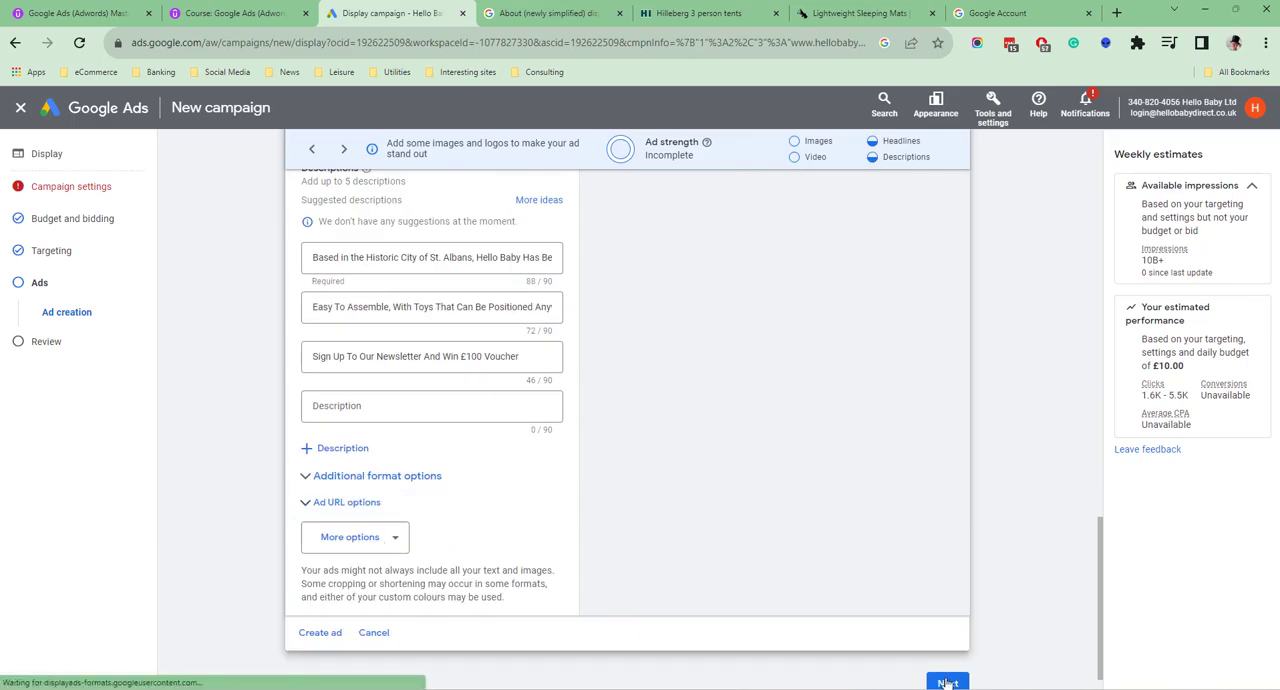
left_click(947, 683)
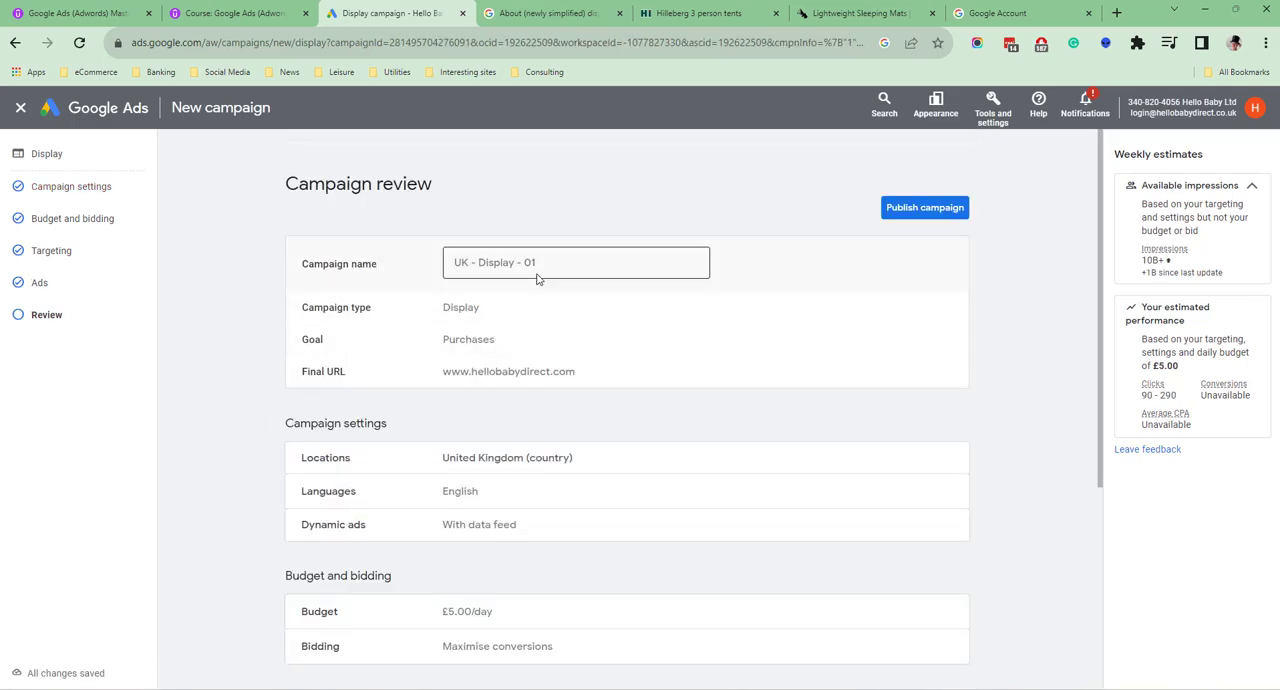
Check the campaign summary, publish the campaign, and return to the list of all campaigns
scroll(460, 495, "down", 1)
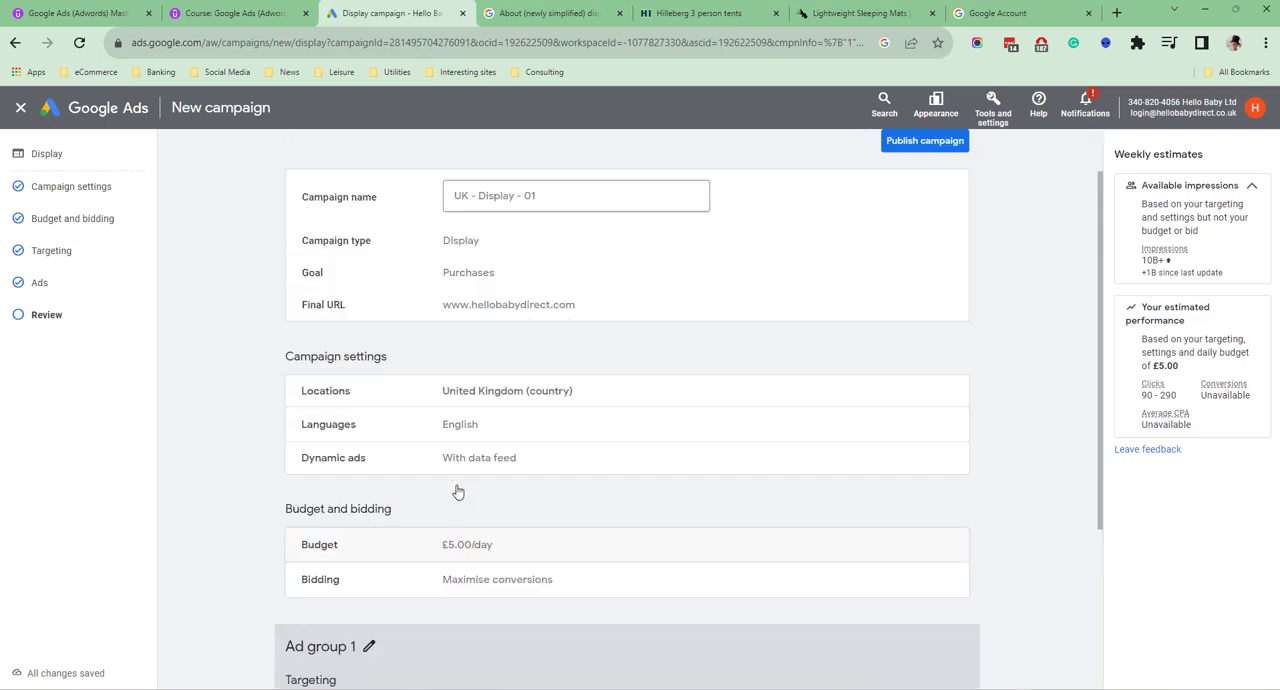
scroll(468, 507, "up", 1)
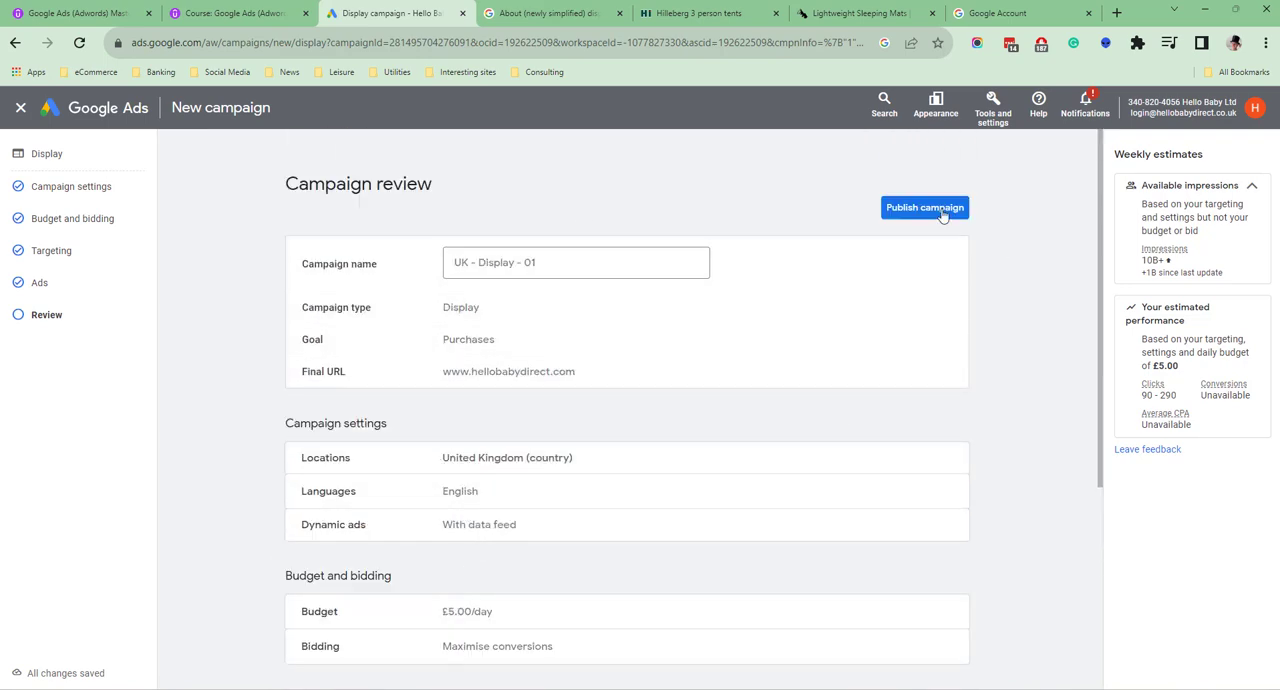
left_click(907, 212)
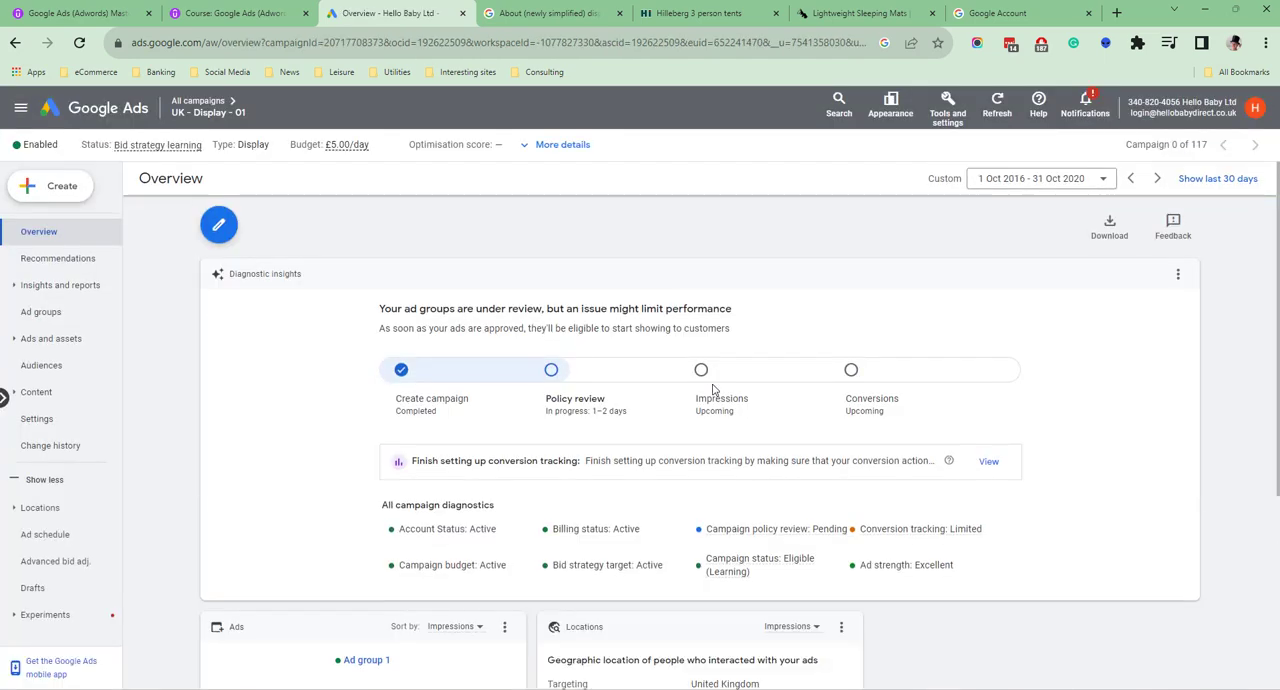
left_click(201, 102)
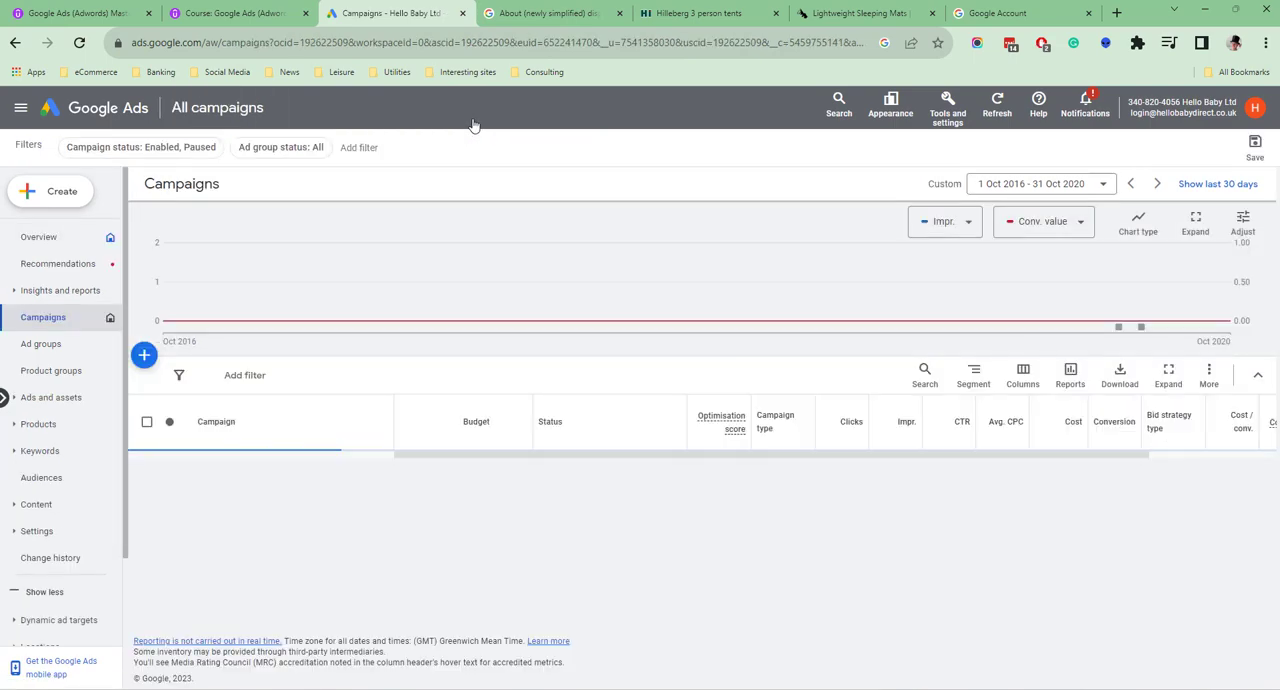